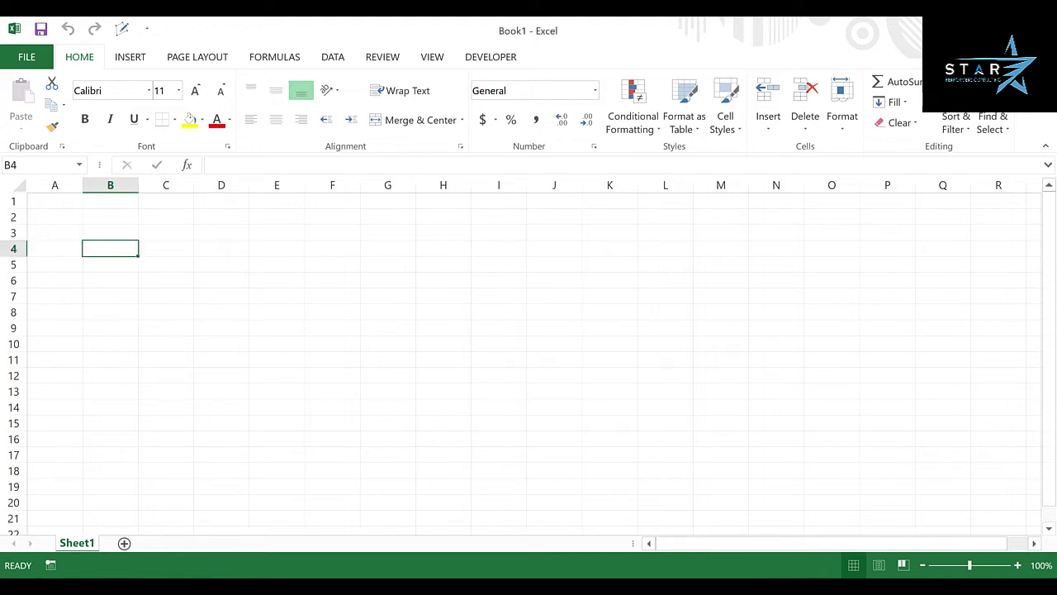
# View the options for creating a new workbook and return to the worksheet without creating one
pyautogui.press('alt')
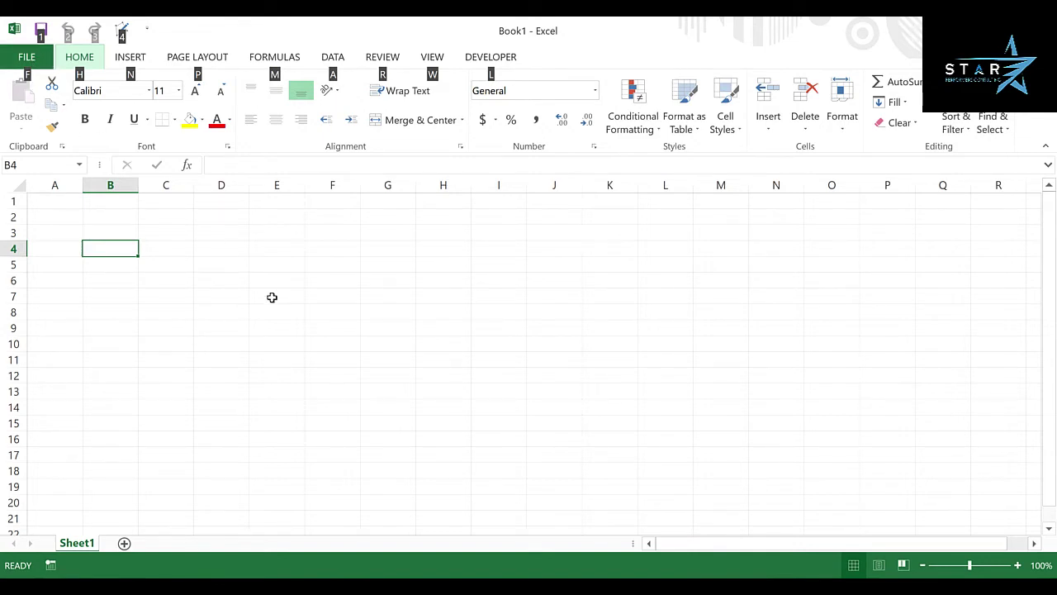
pyautogui.press('f')
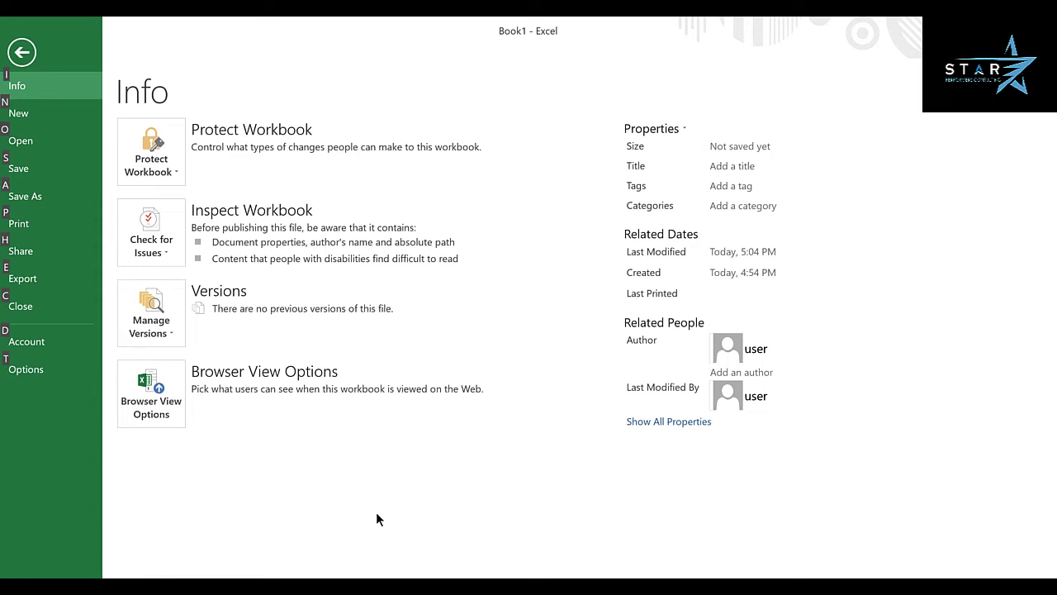
pyautogui.press('n')
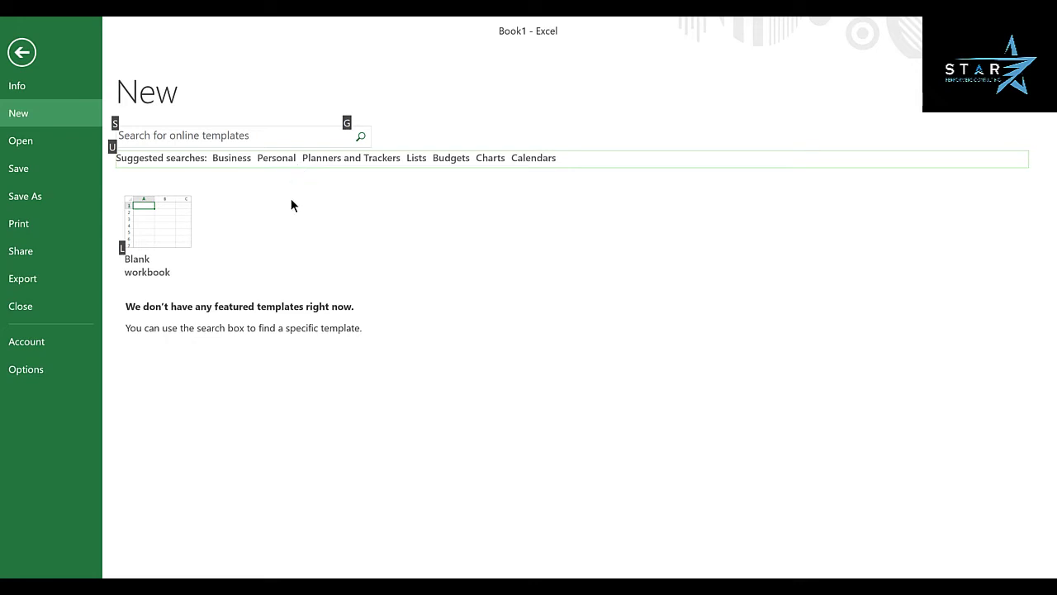
pyautogui.press('Escape')
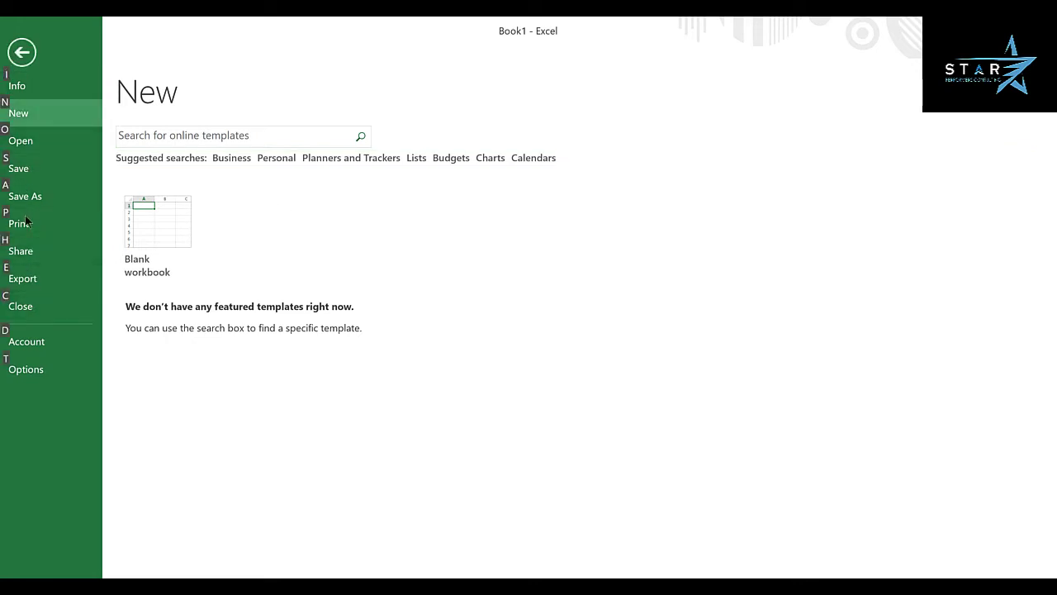
pyautogui.press('Escape')
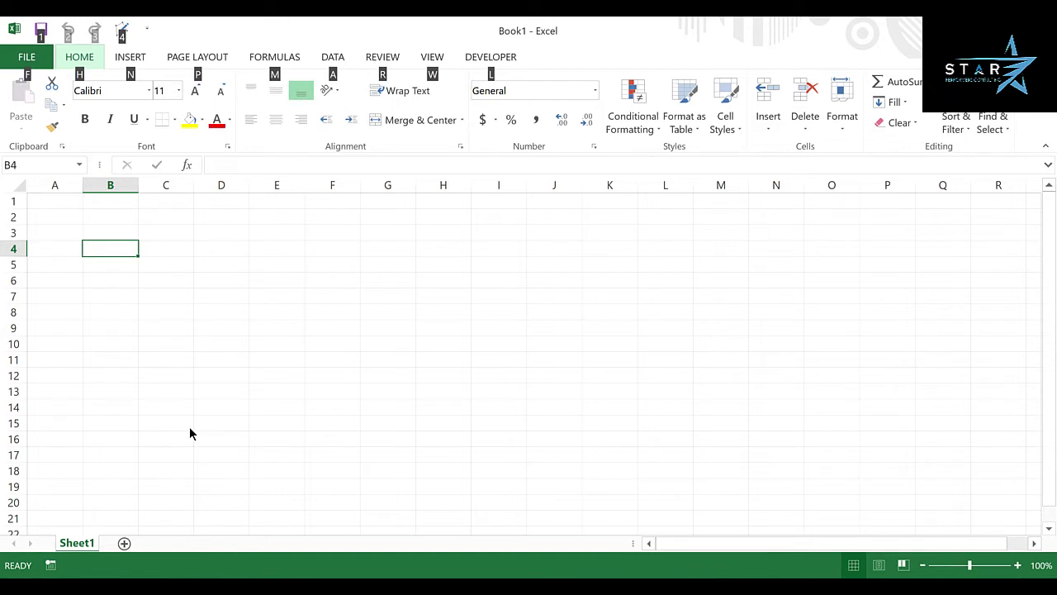
pyautogui.press('alt')
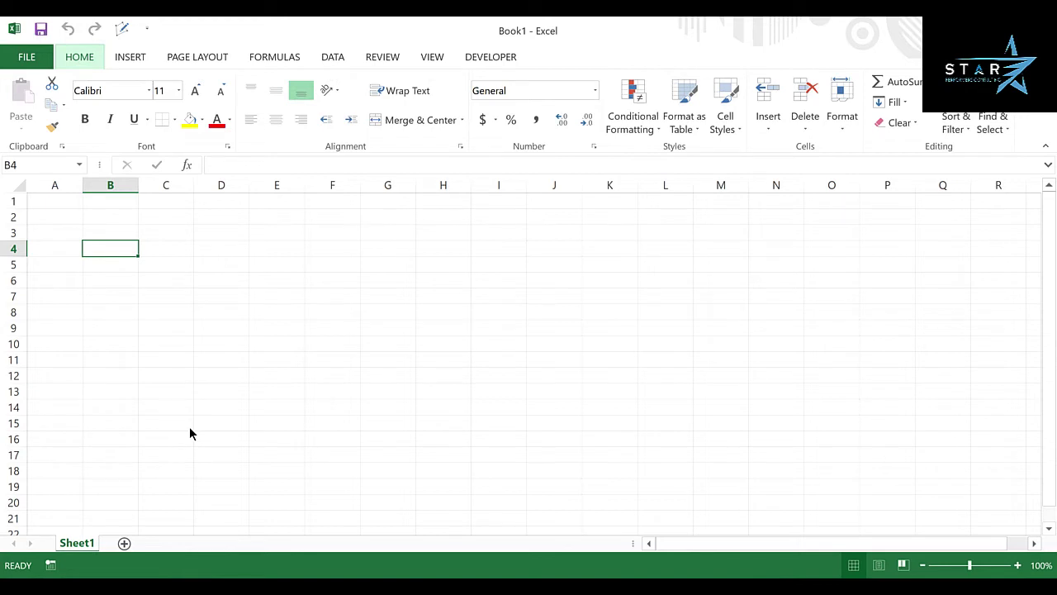
# Try to delete Sheet1, the only worksheet in the workbook, and dismiss the resulting message
pyautogui.hotkey('alt', 'h')
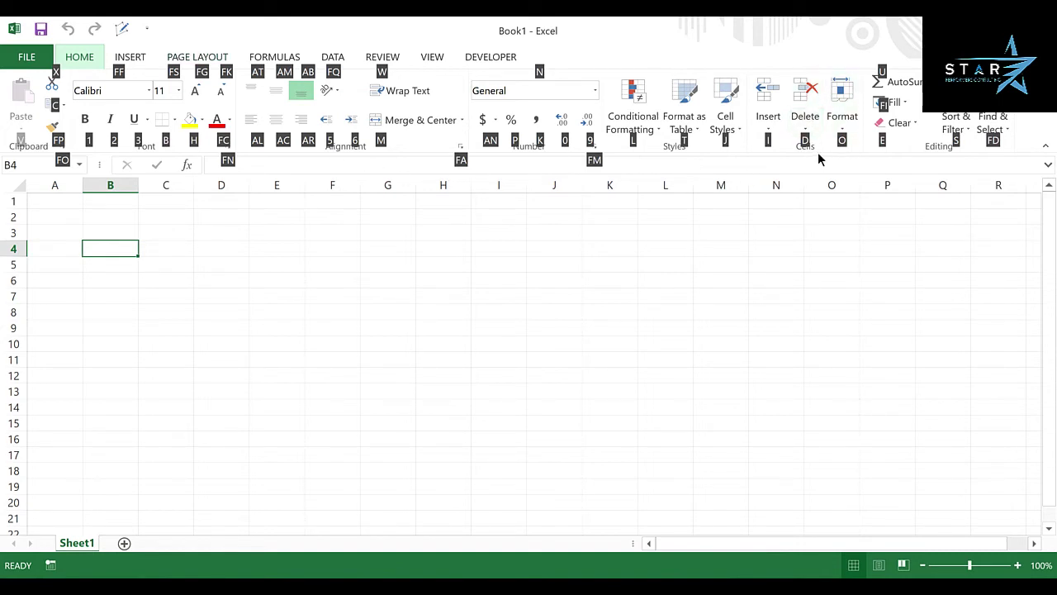
pyautogui.press('d')
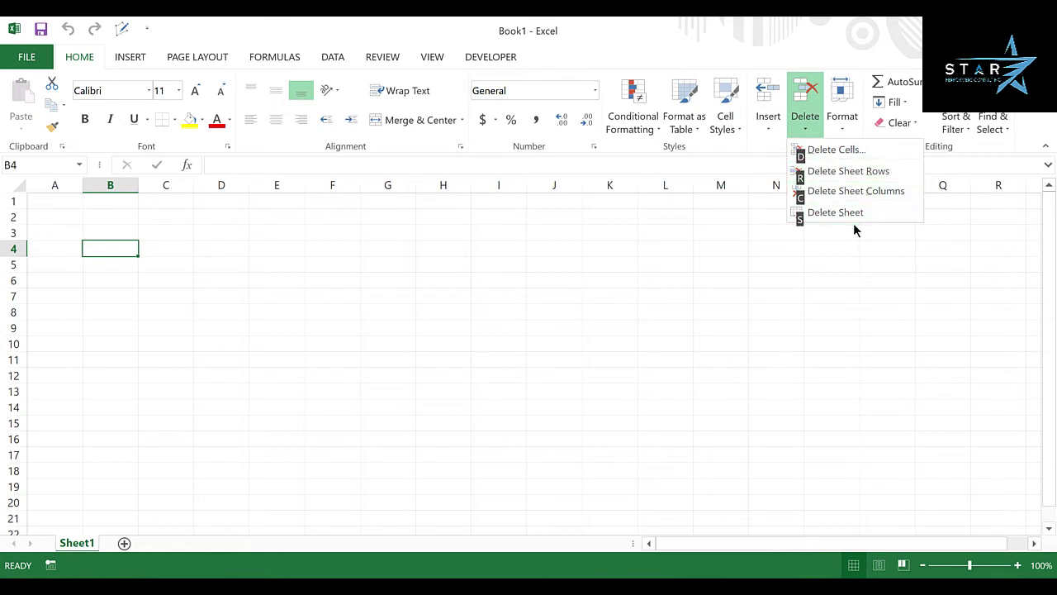
pyautogui.press('Escape')
pyautogui.hotkey('alt', 'h')
pyautogui.press('d')
pyautogui.press('s')
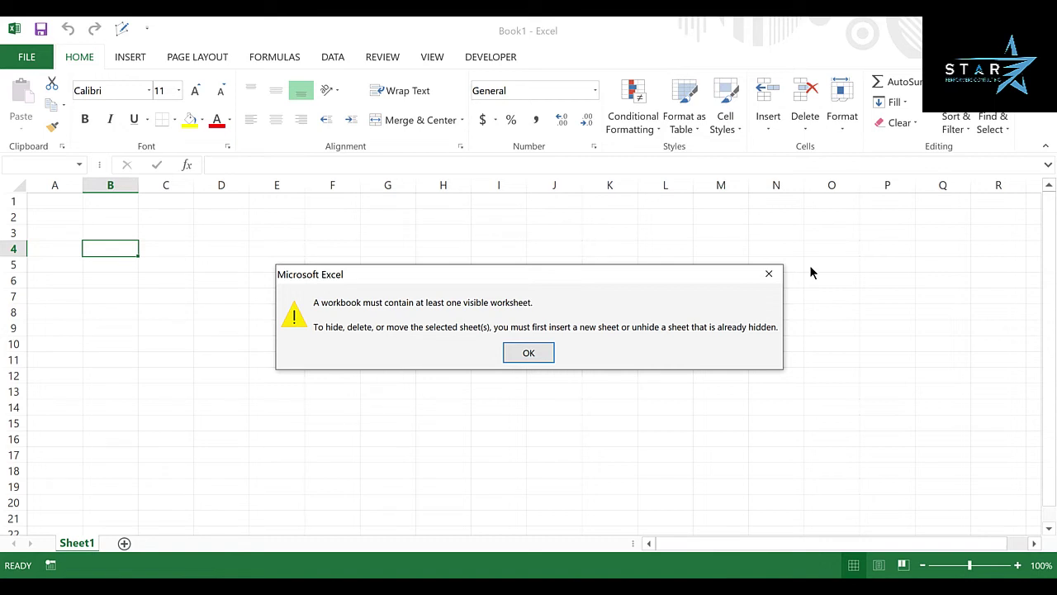
pyautogui.click(531, 359)
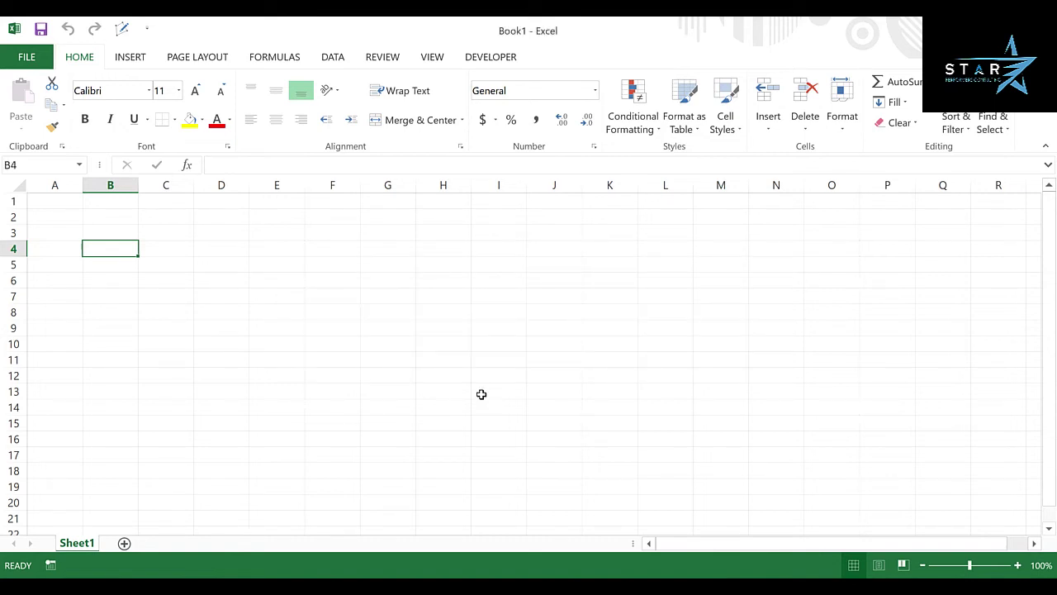
# Insert a new blank worksheet before Sheet1
pyautogui.press('alt')
pyautogui.press('i')
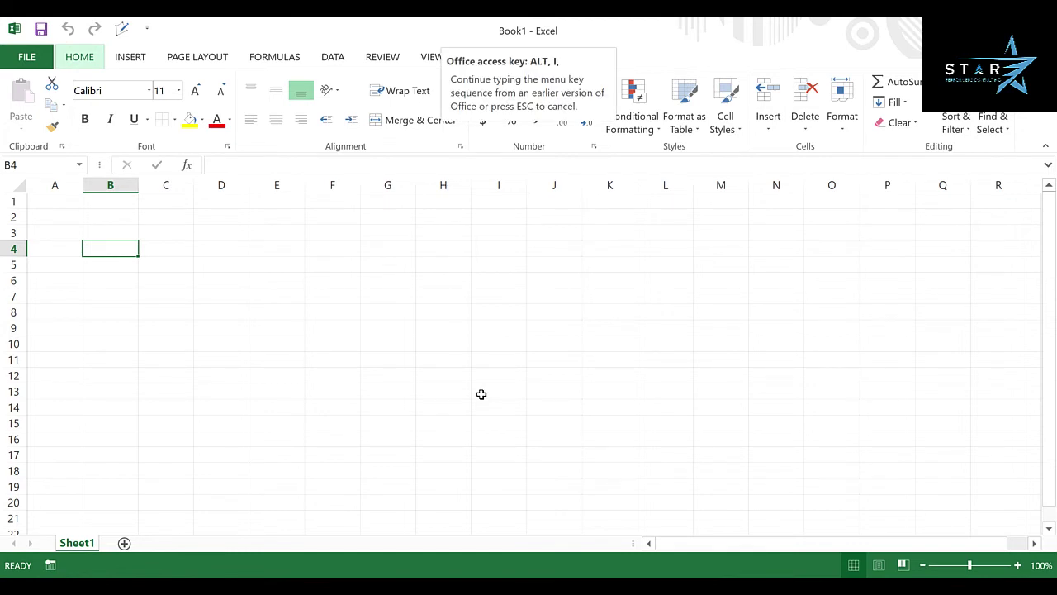
pyautogui.press('w')
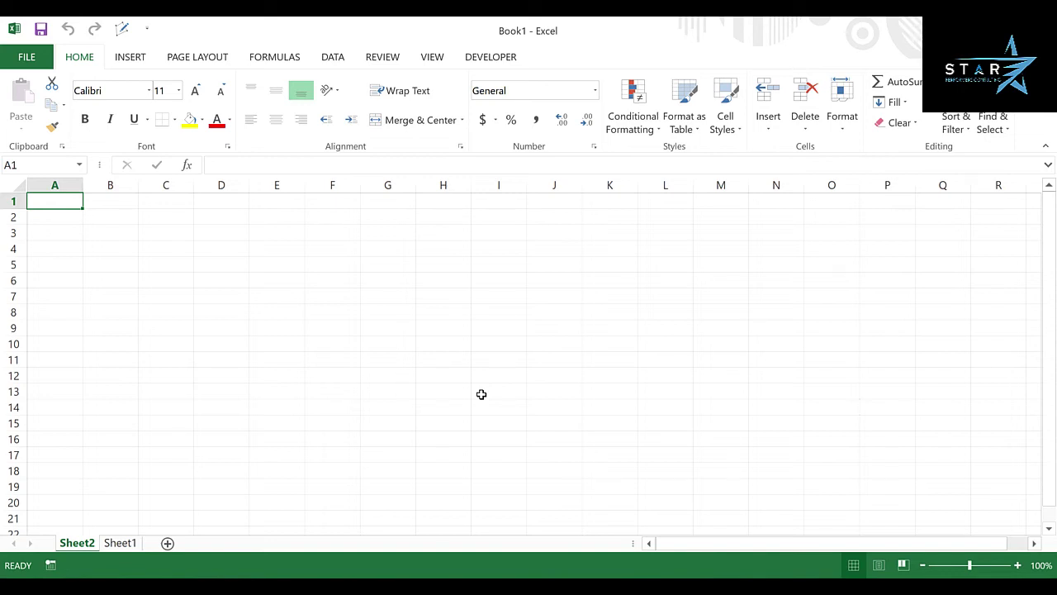
# Delete the newly added Sheet2 from the workbook
pyautogui.press('alt')
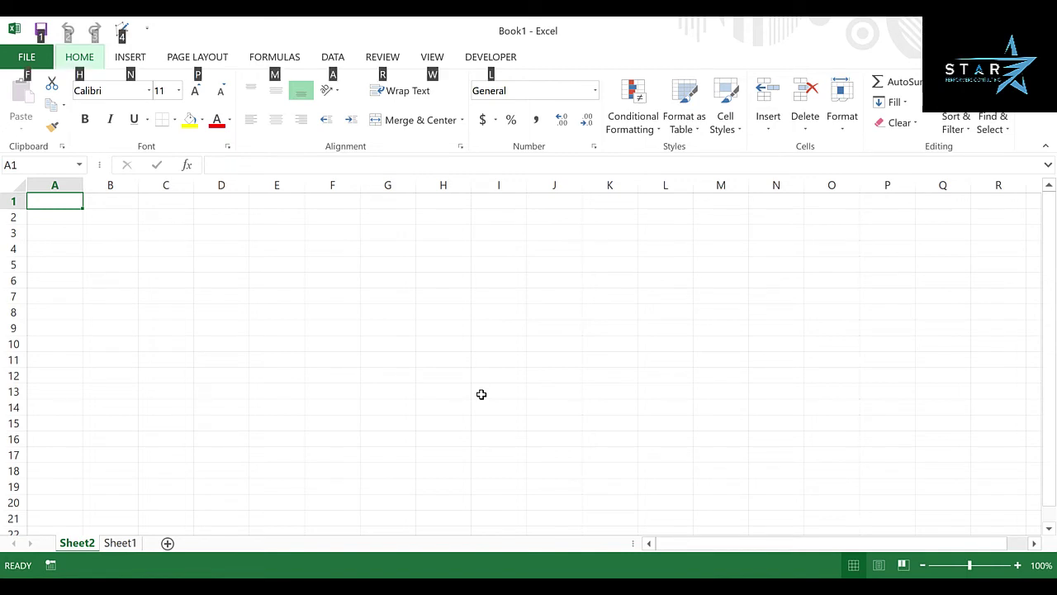
pyautogui.press('h')
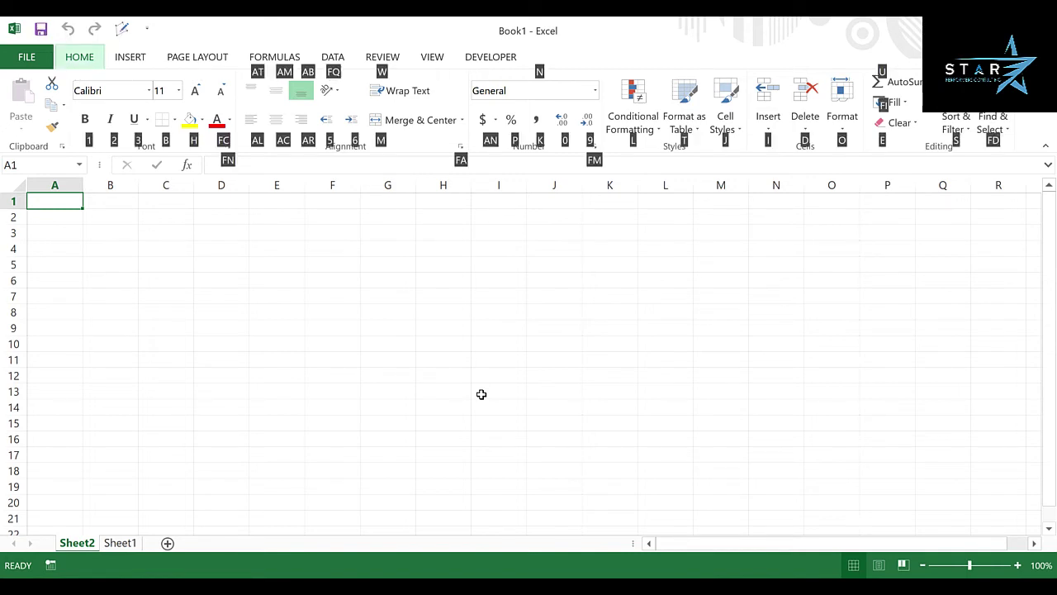
pyautogui.press('d')
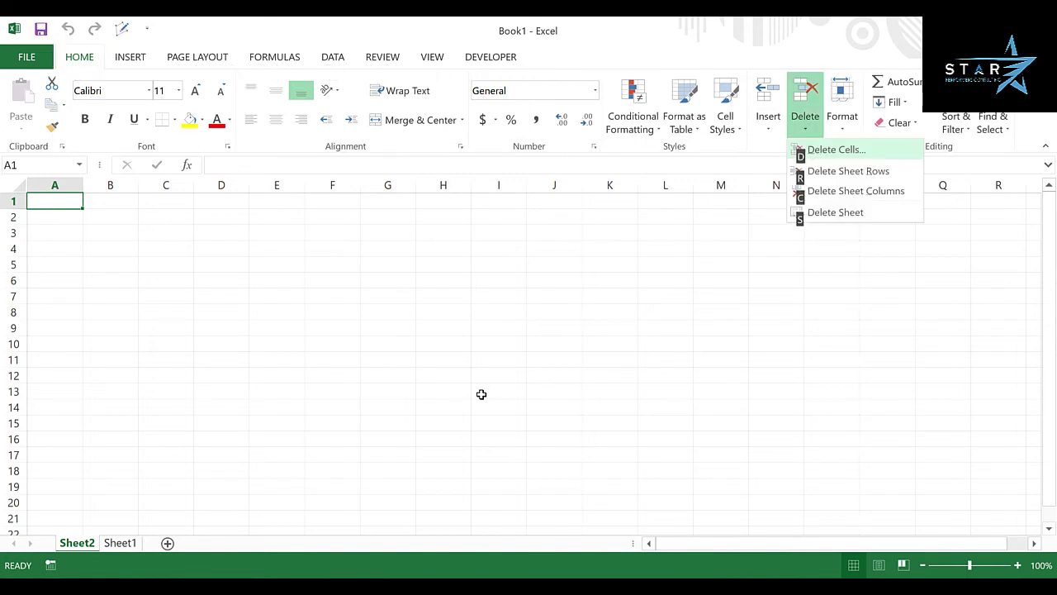
pyautogui.press('s')
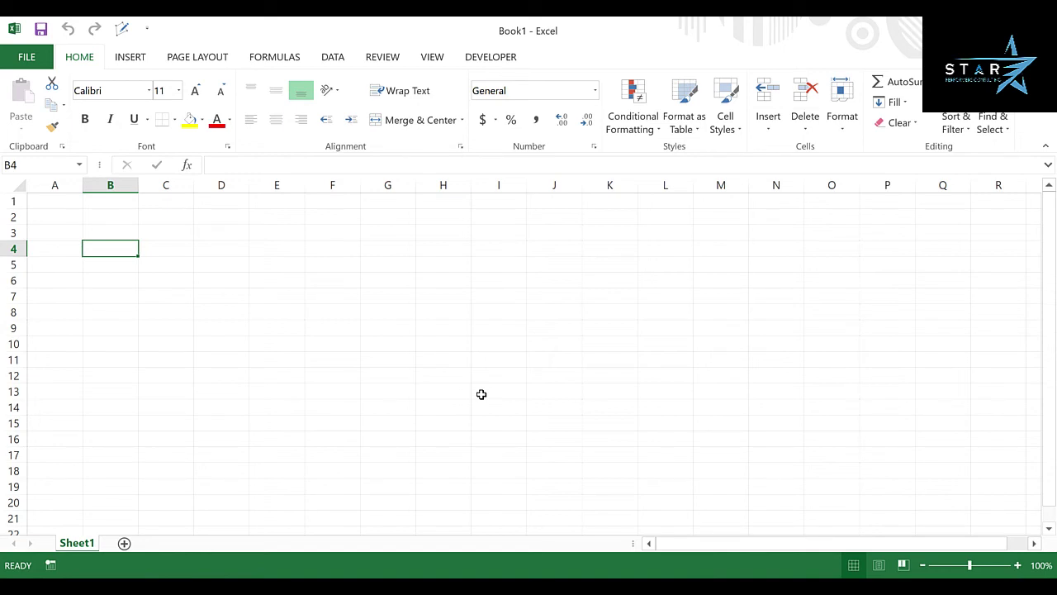
# Start inserting the MONTH date function in cell B4 and cancel its function arguments without entering a serial number
pyautogui.press('alt')
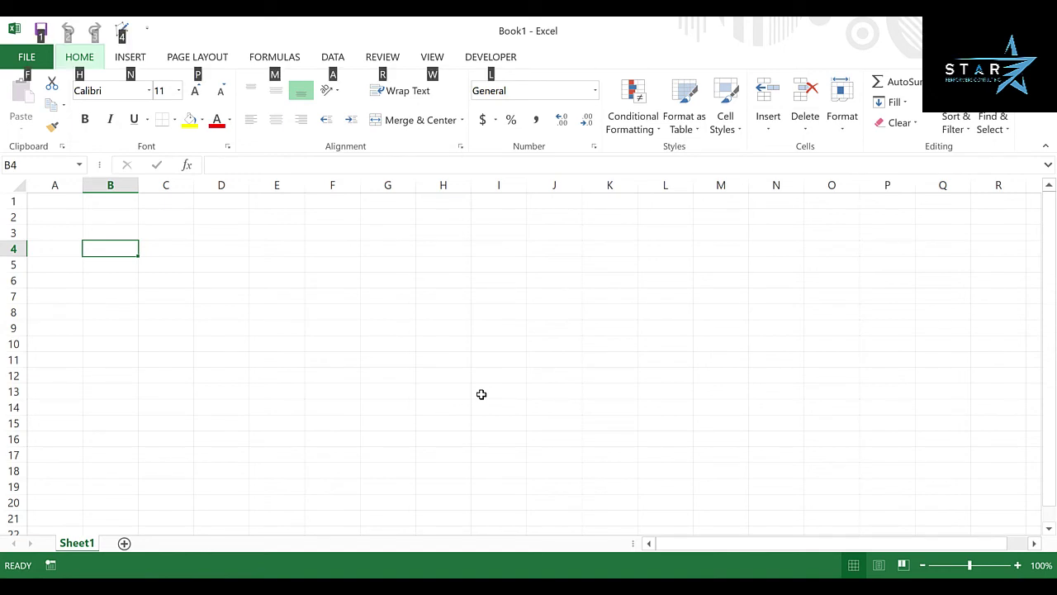
pyautogui.press('m')
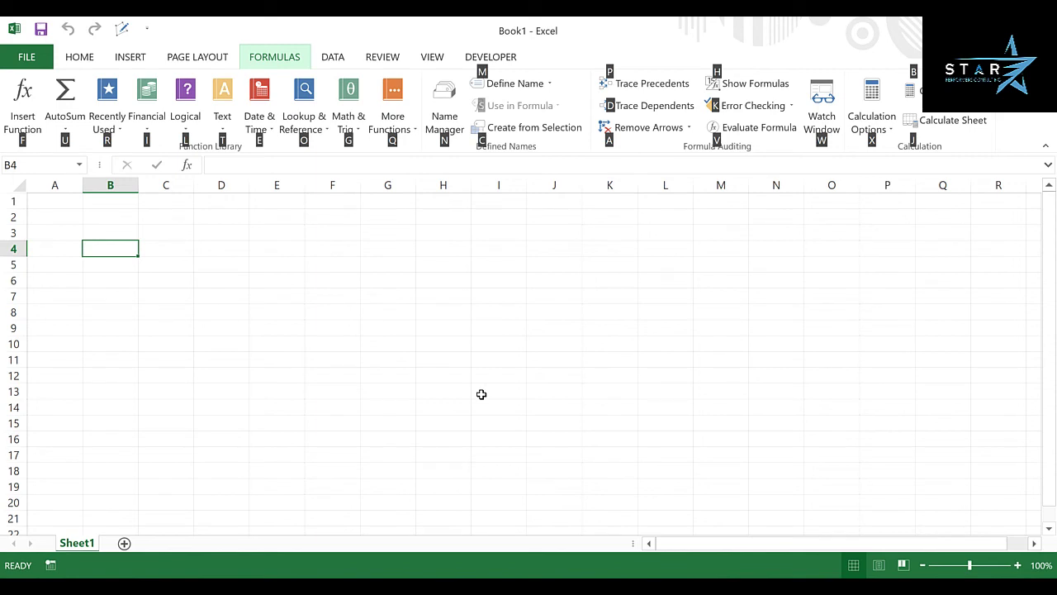
pyautogui.press('e')
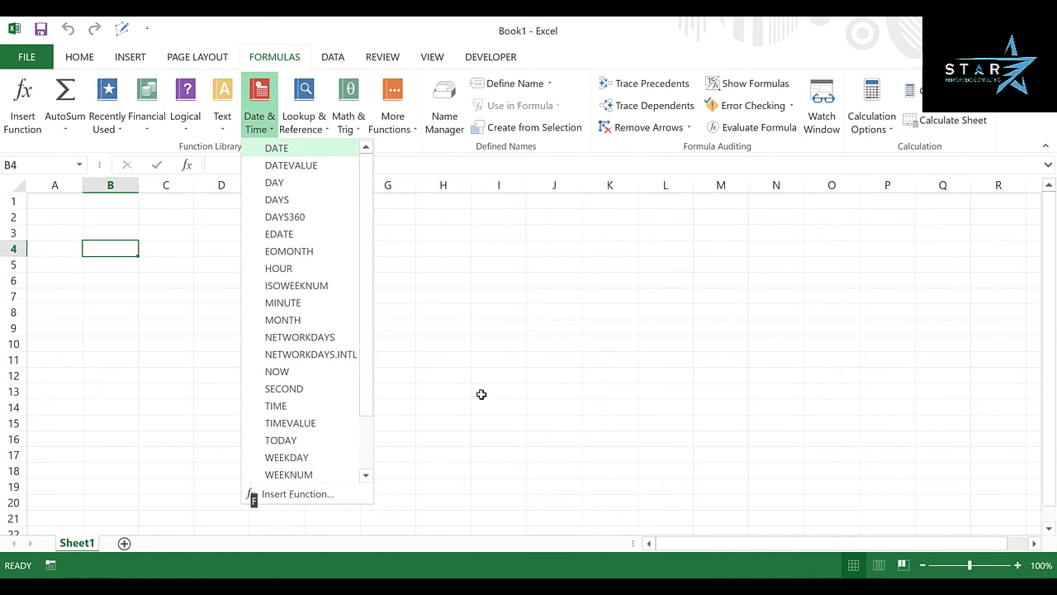
pyautogui.press('Down')
pyautogui.press('Down')
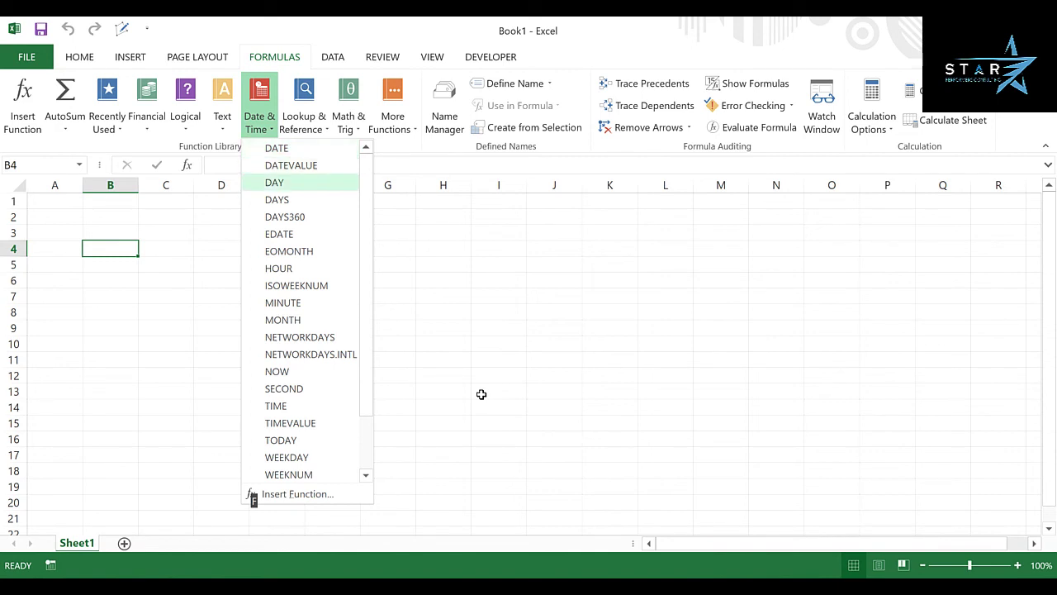
pyautogui.press('Down')
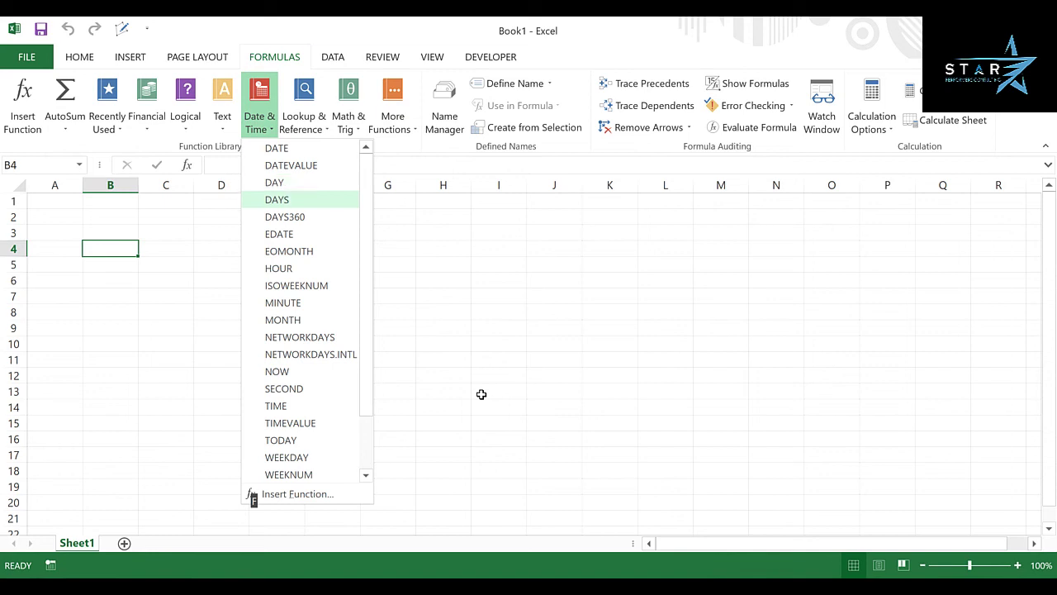
pyautogui.press('Down')
pyautogui.press('Down')
pyautogui.press('Down')
pyautogui.press('Down')
pyautogui.press('Down')
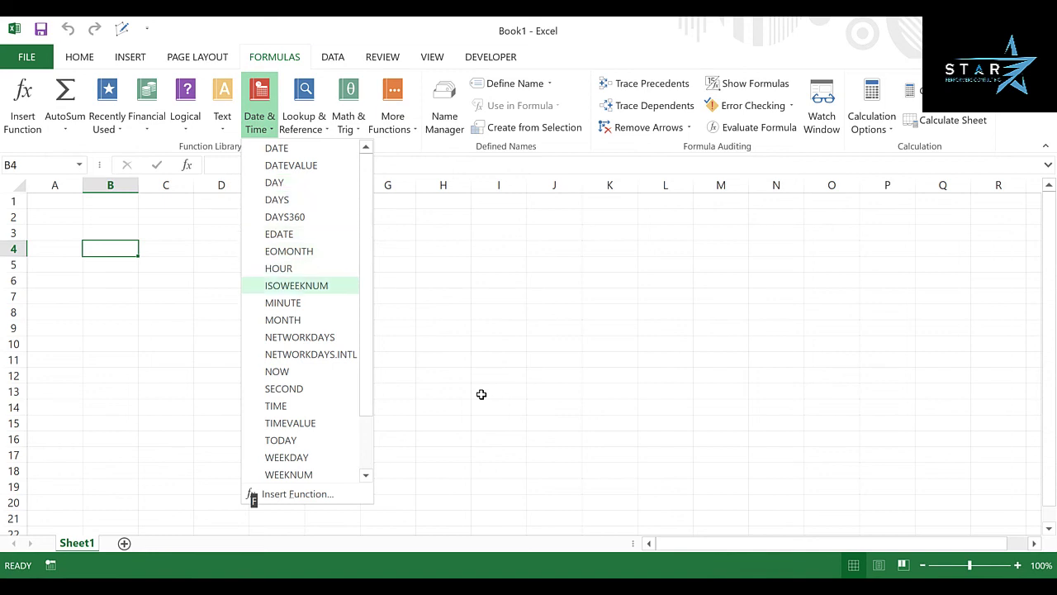
pyautogui.press('Down')
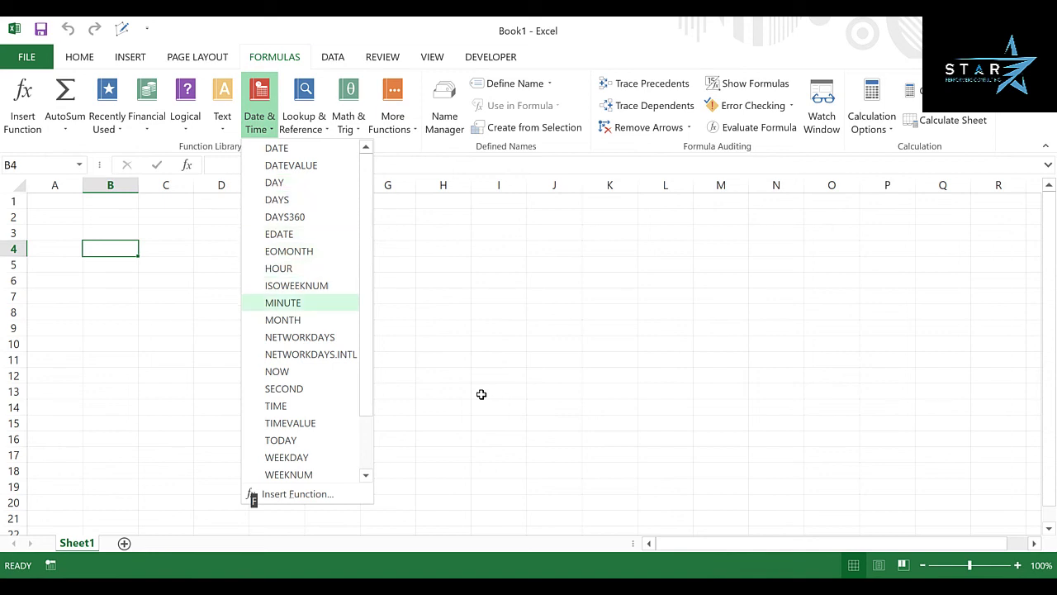
pyautogui.press('Down')
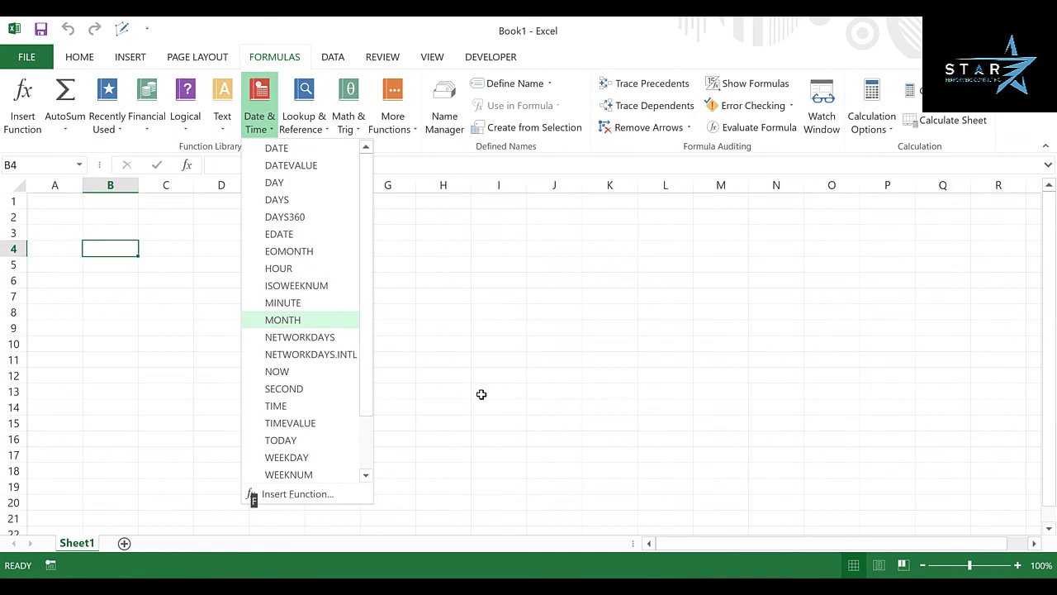
pyautogui.press('Escape')
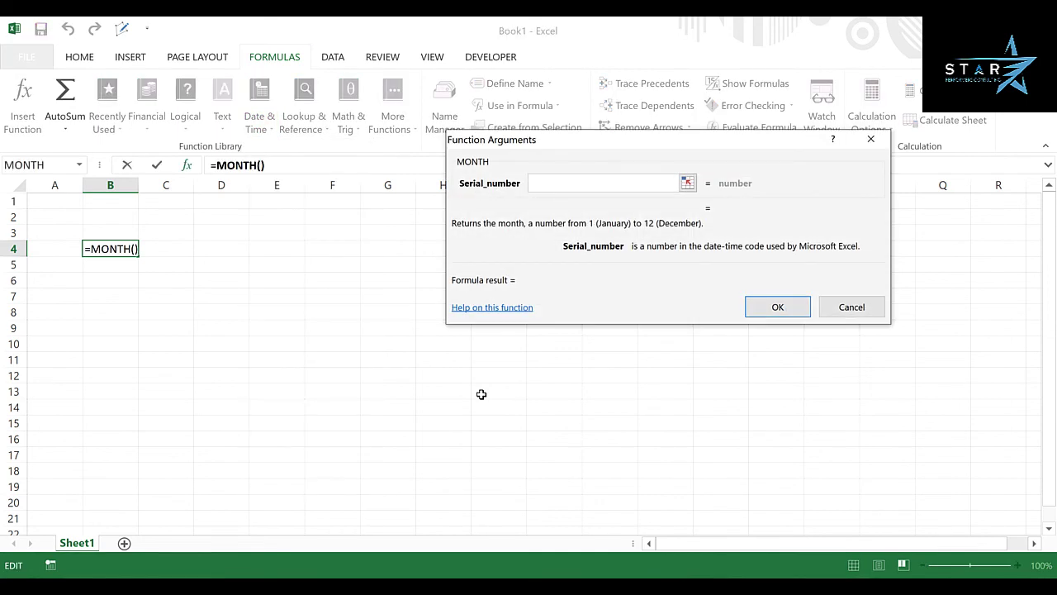
pyautogui.press('Escape')
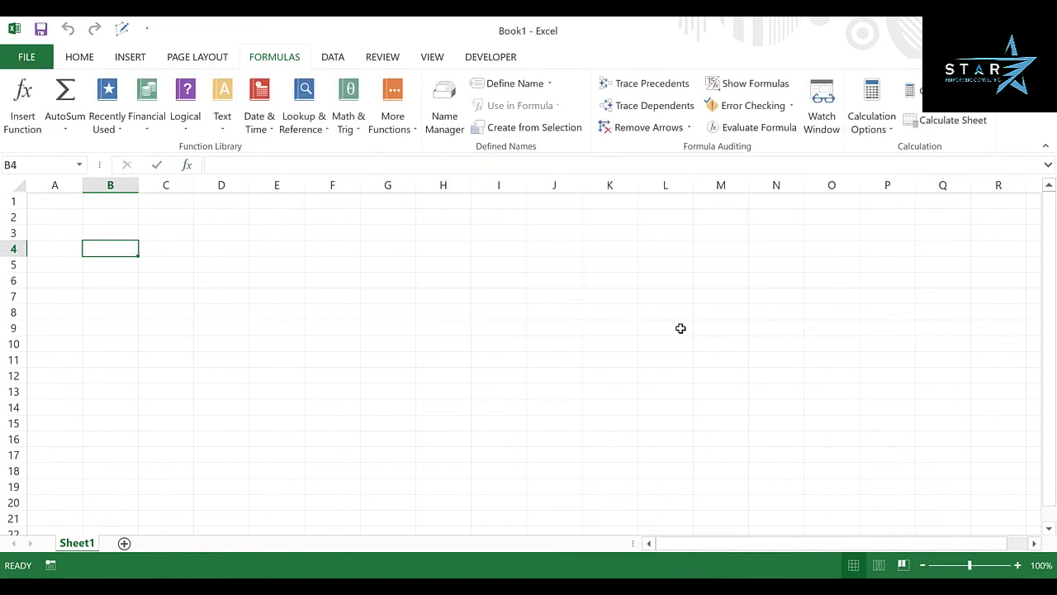